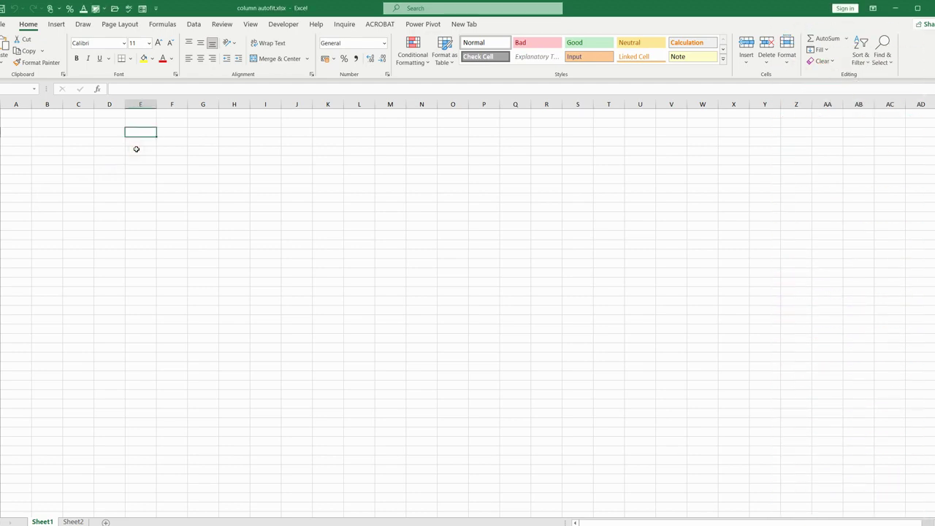
Step: Enter 56 in column E and 'hello world' in column G of the same row
left_click(139, 151)
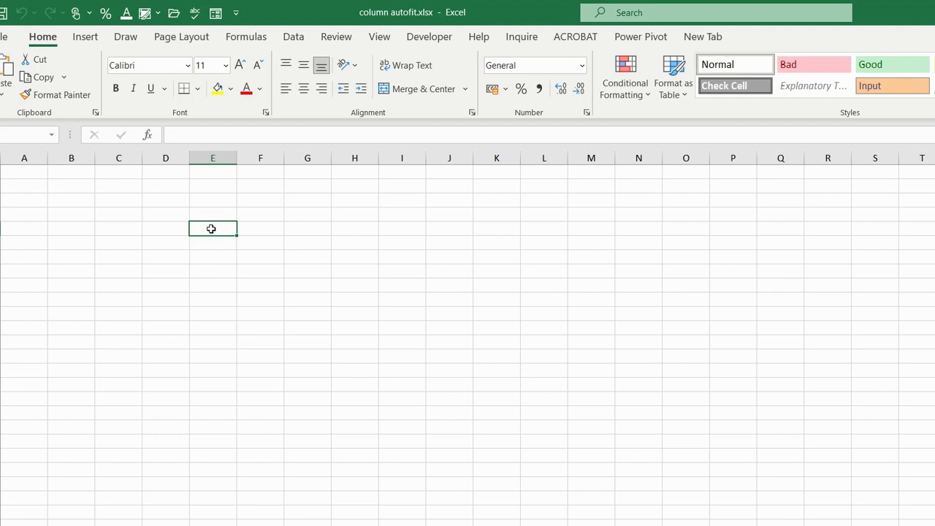
type("56")
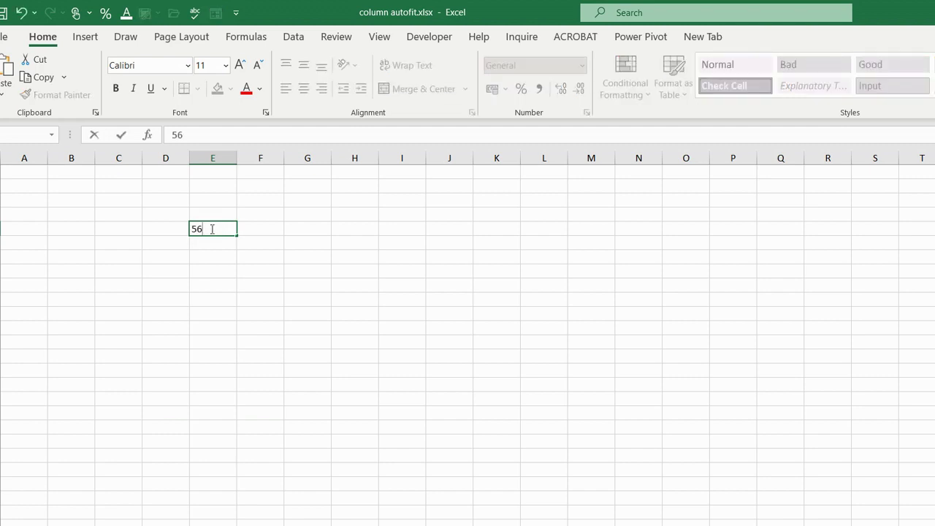
key("Return")
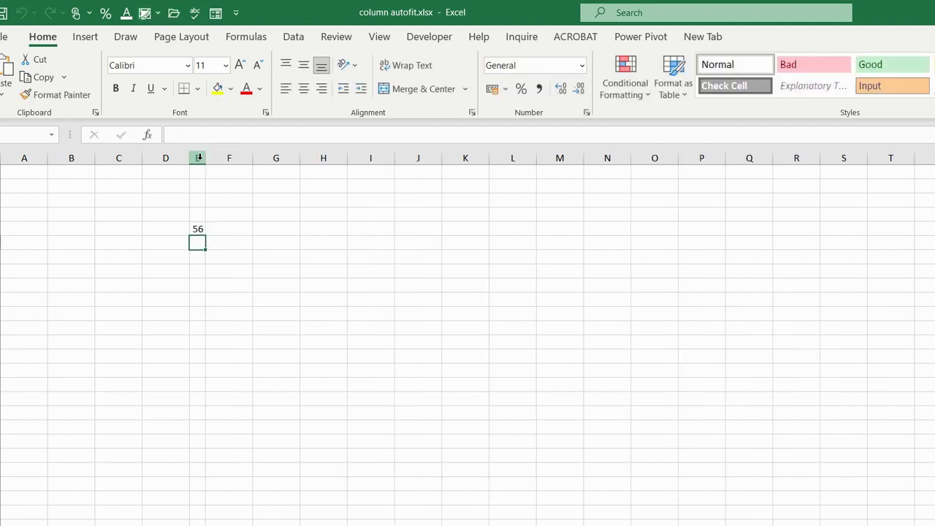
left_click(197, 158)
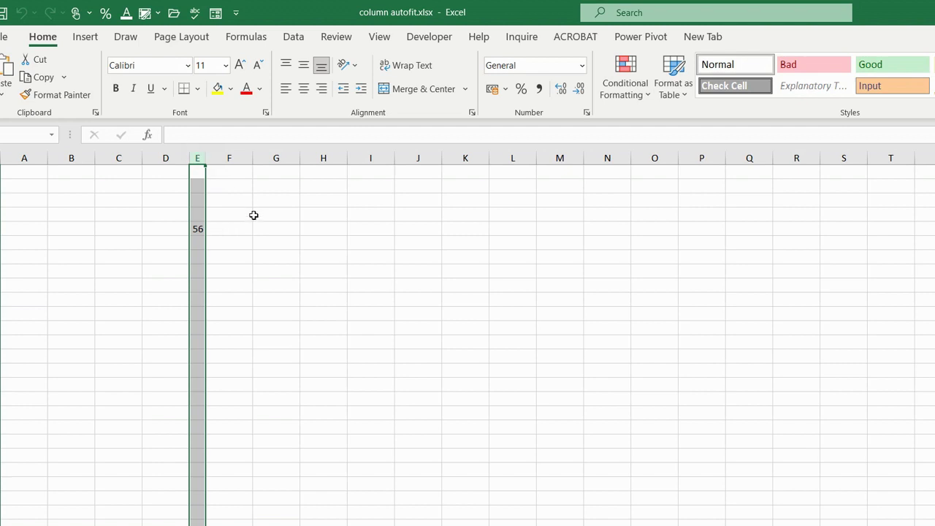
left_click(284, 230)
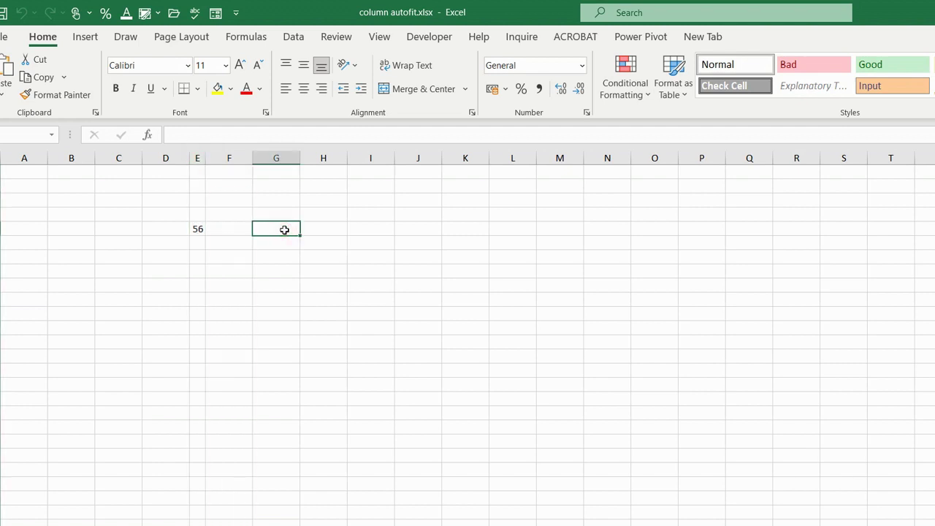
type("hello")
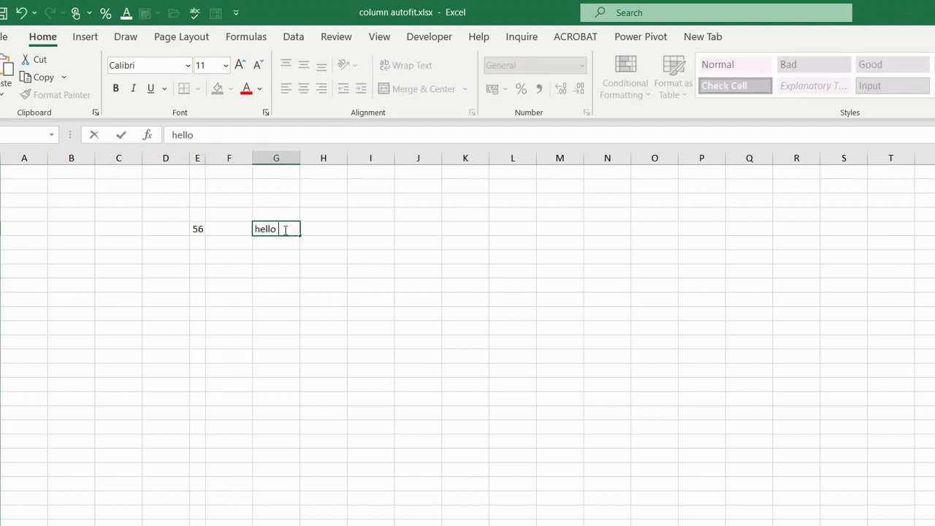
type(" world")
key("Return")
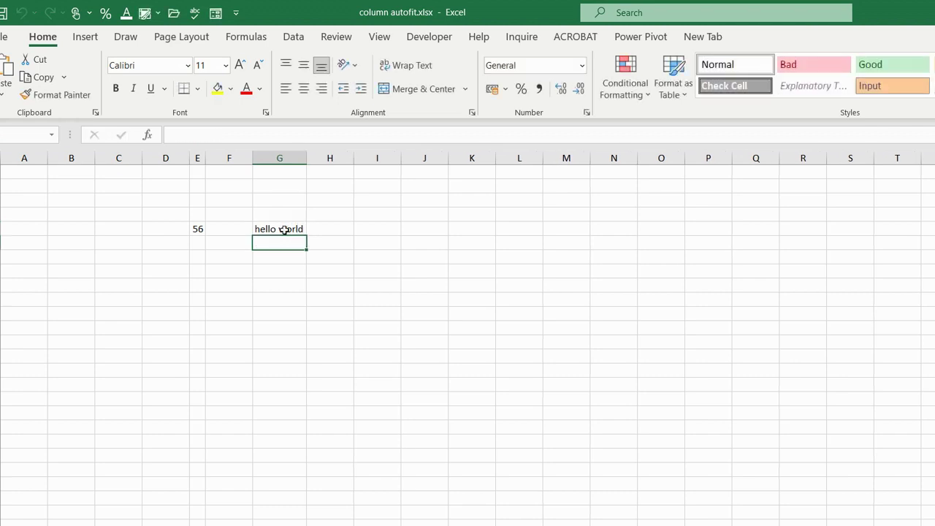
Step: Enter 'big sentences big sentences' in column H, with column H widened to fit
left_click(328, 228)
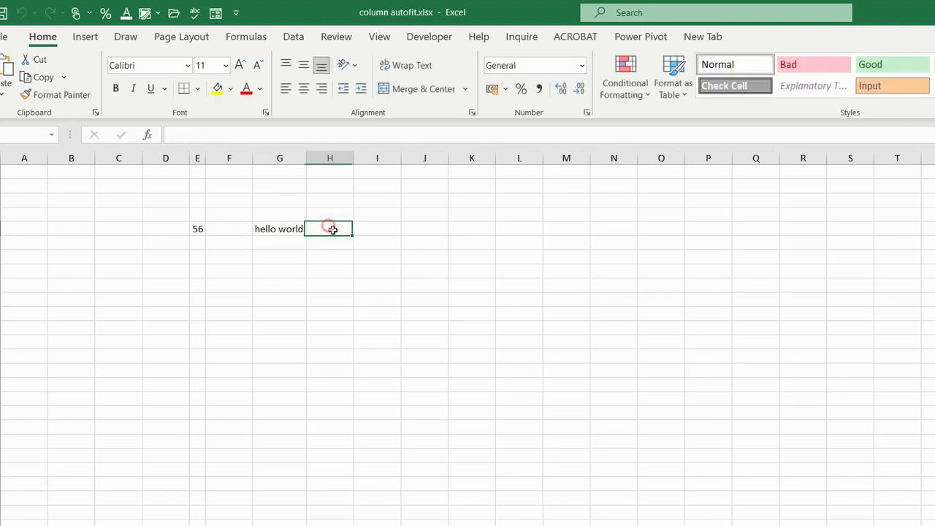
type("bi")
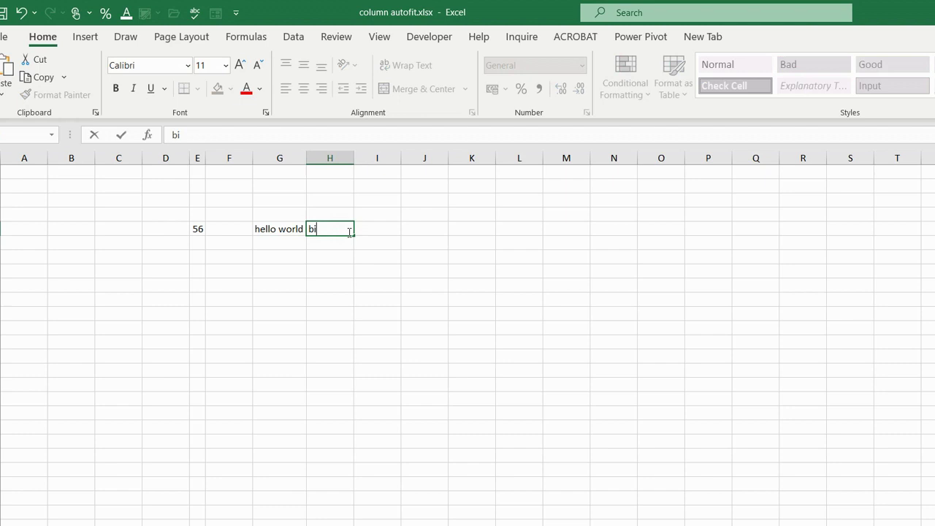
type("g sentences ")
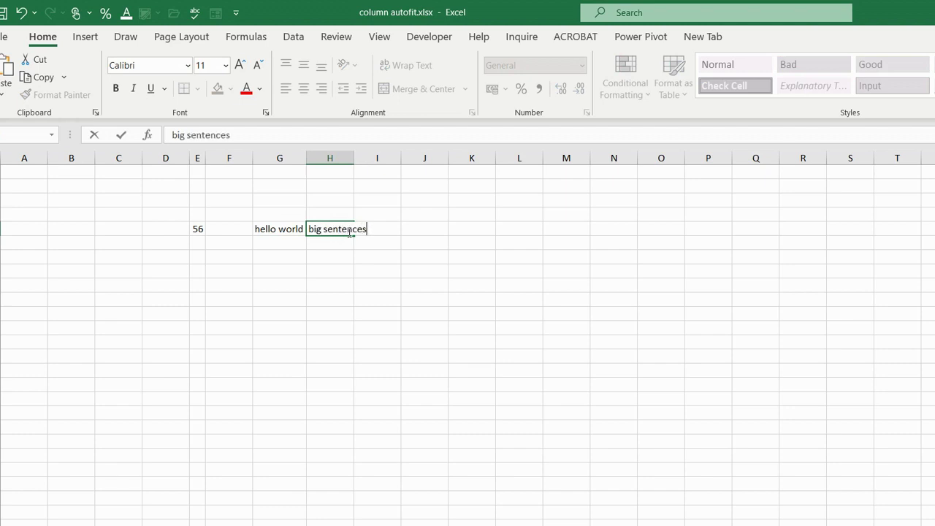
type("big sen")
type("tences")
key("Return")
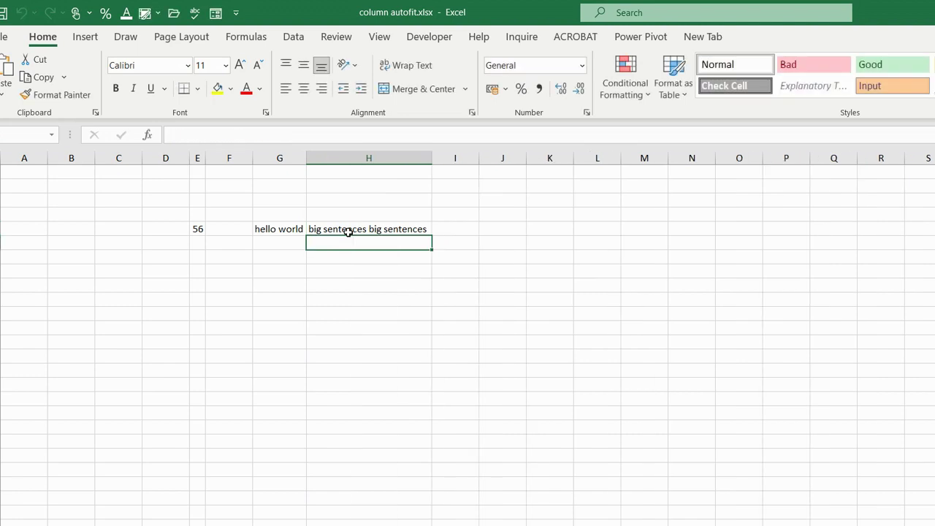
left_click(349, 231)
left_click(362, 261)
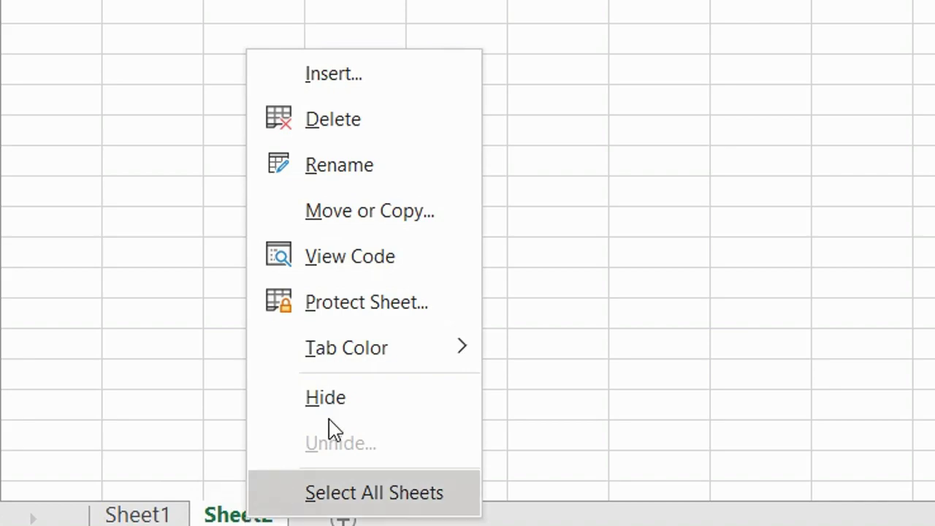
Step: Open Sheet2's empty code window in the Visual Basic editor
left_click(368, 259)
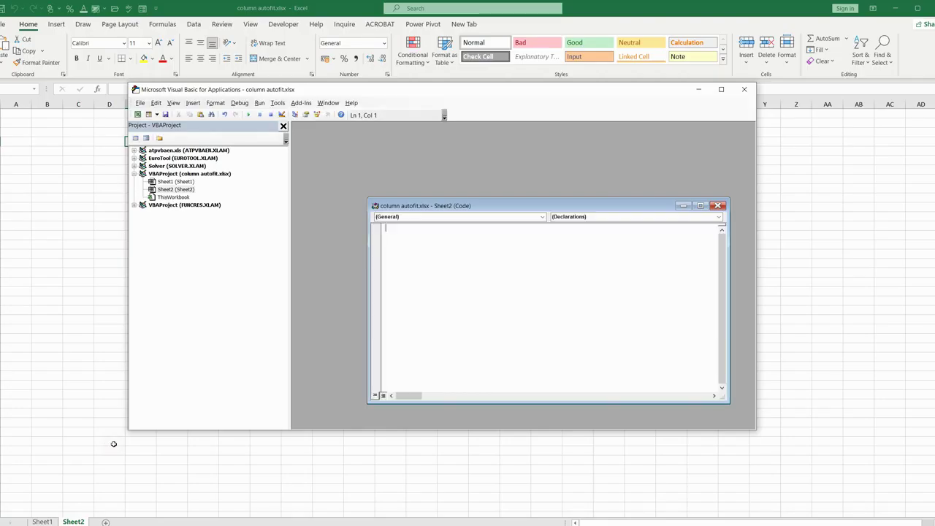
Step: Create a Worksheet_SelectionChange handler containing Cells.EntireColumn.AutoFit in Sheet2's module
left_click(402, 217)
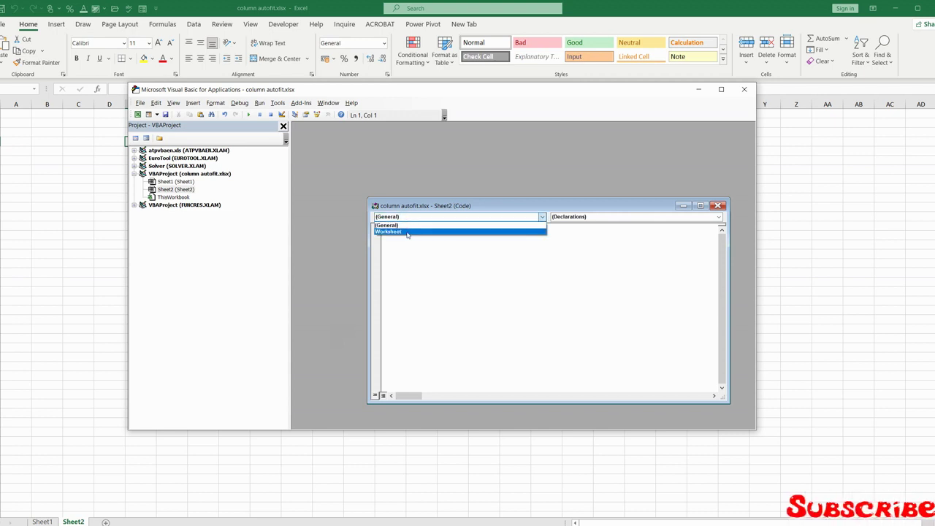
left_click(408, 232)
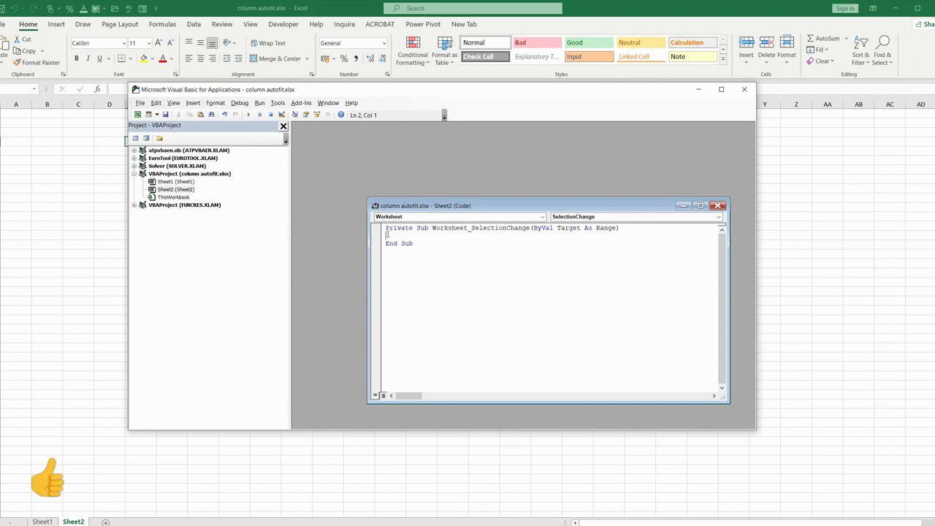
type("cells")
type(".")
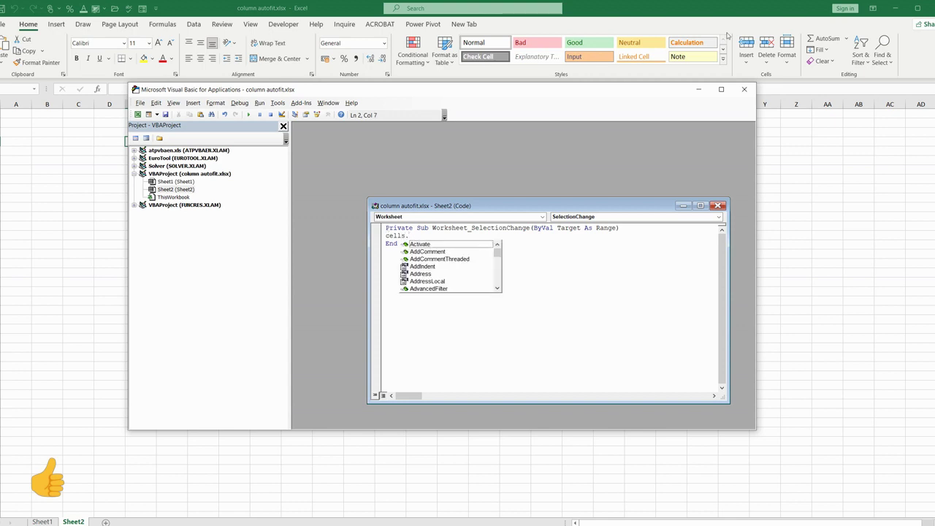
key("Escape")
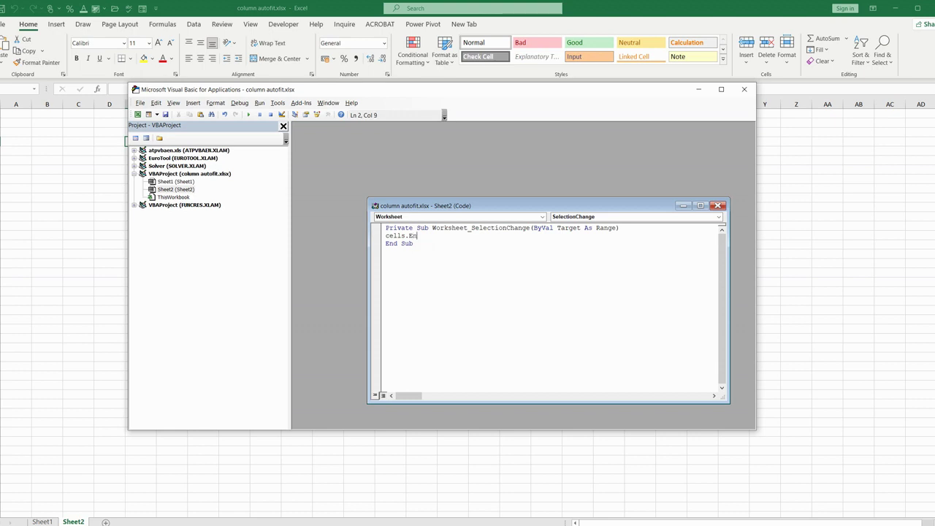
type("tireColu")
type("mn.")
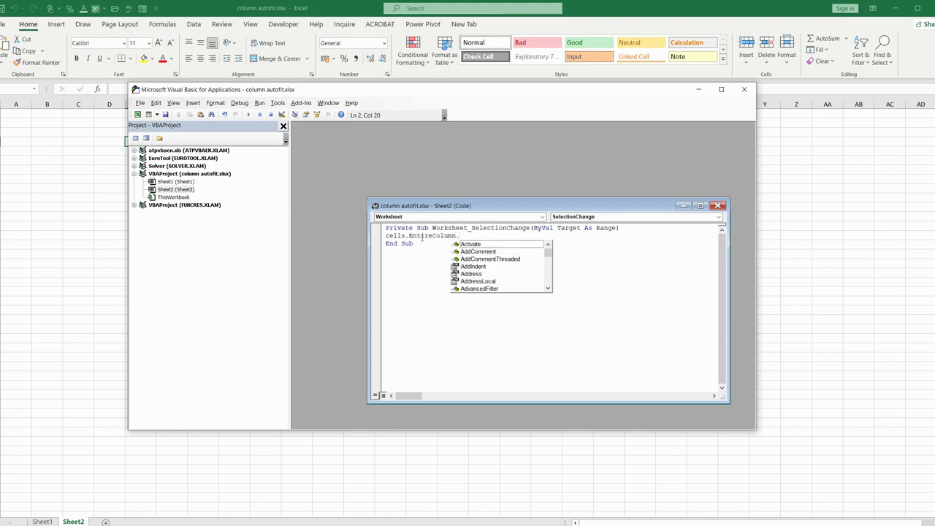
type("aut")
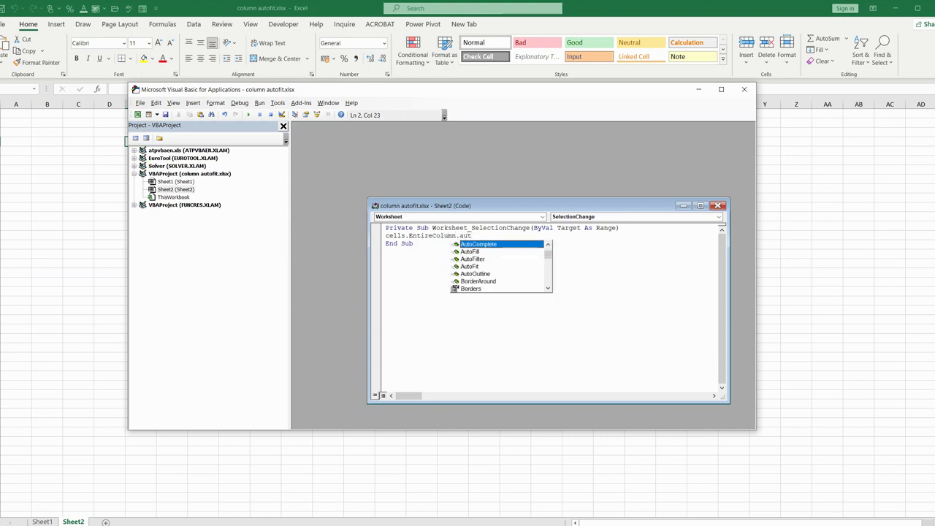
key("Down")
key("Down")
key("Down")
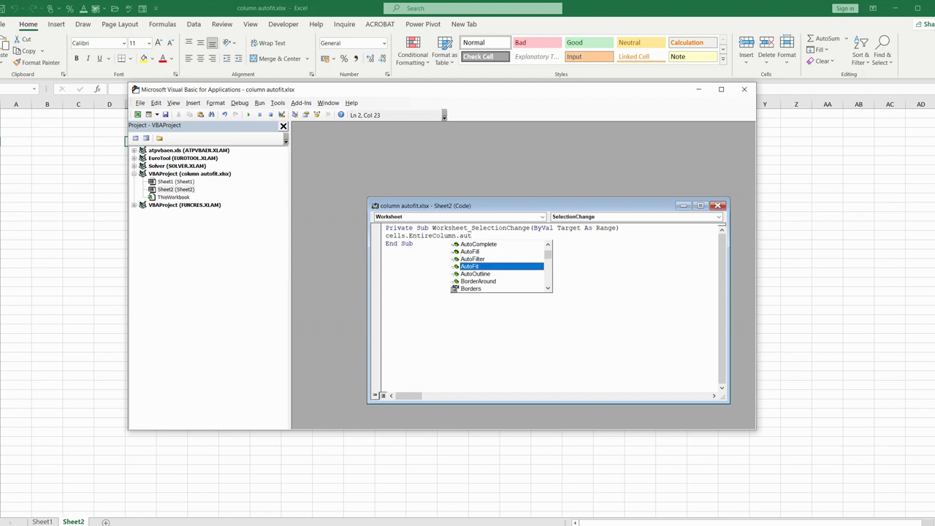
key("Return")
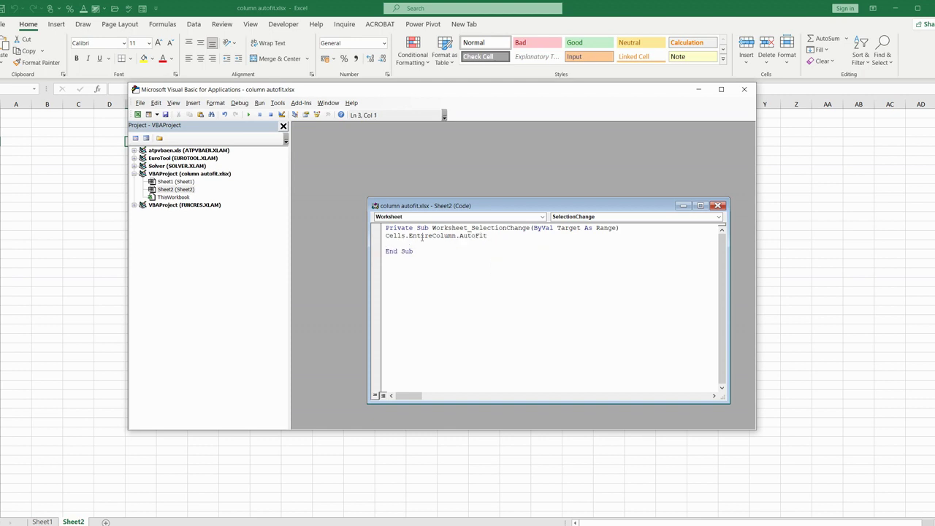
key("Delete")
Step: Save the workbook despite the macro-free warning and close the Visual Basic editor
left_click(165, 114)
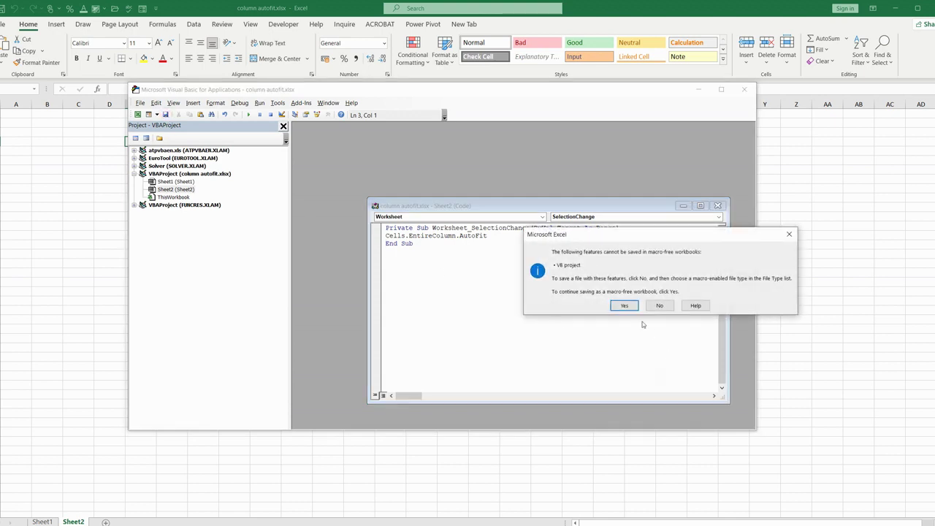
left_click(626, 304)
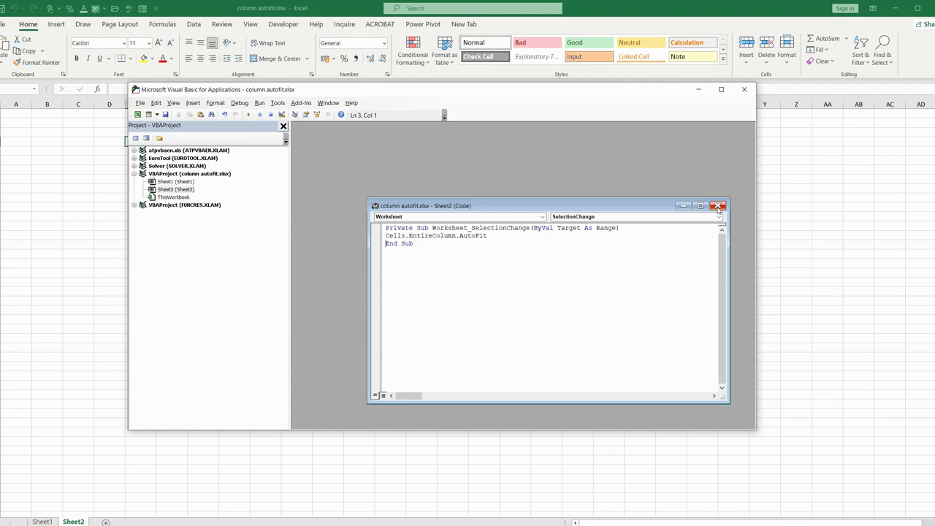
left_click(718, 205)
left_click(743, 89)
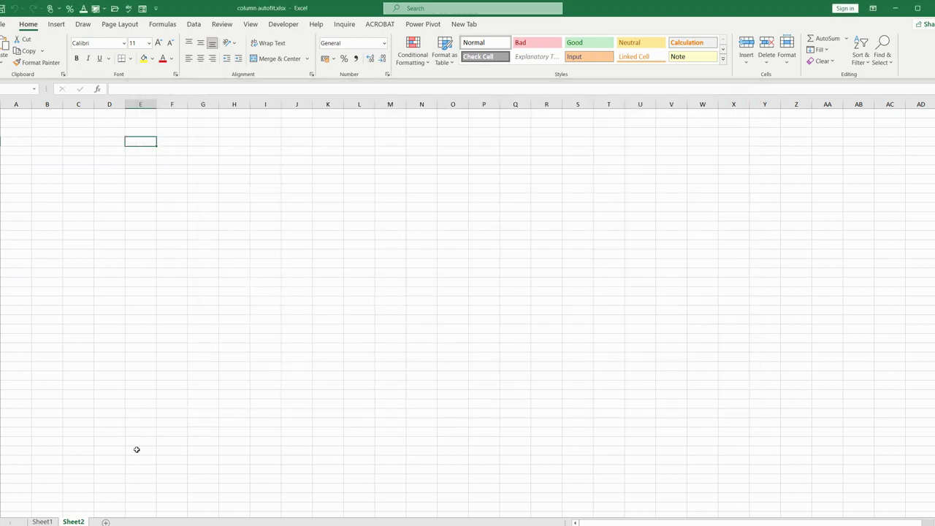
Step: Enter 'hello world' in E6 and 23 in F6 on Sheet2
left_click(146, 160)
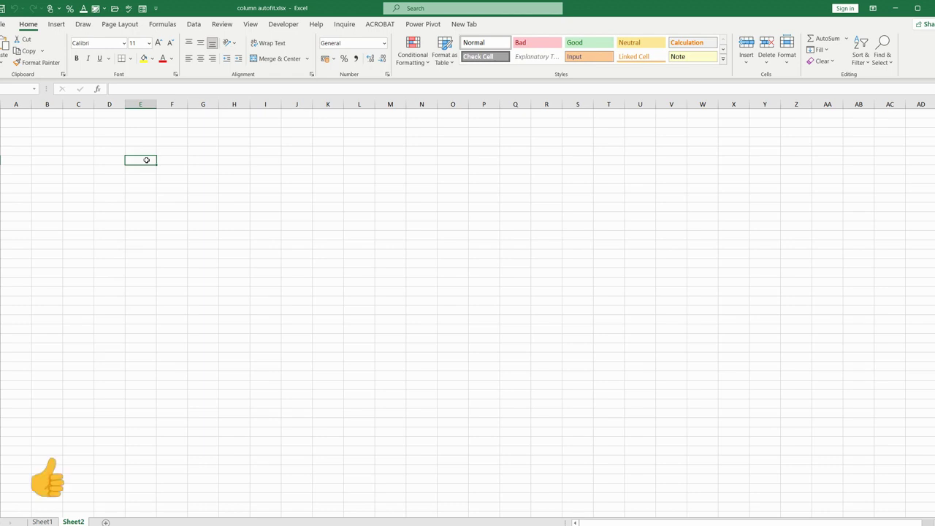
type("hello")
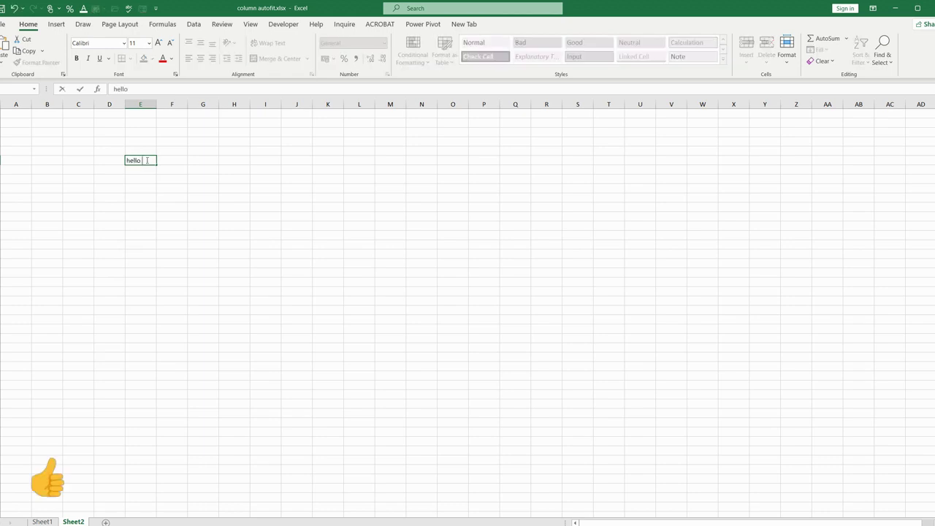
type(" world")
key("Return")
left_click(172, 160)
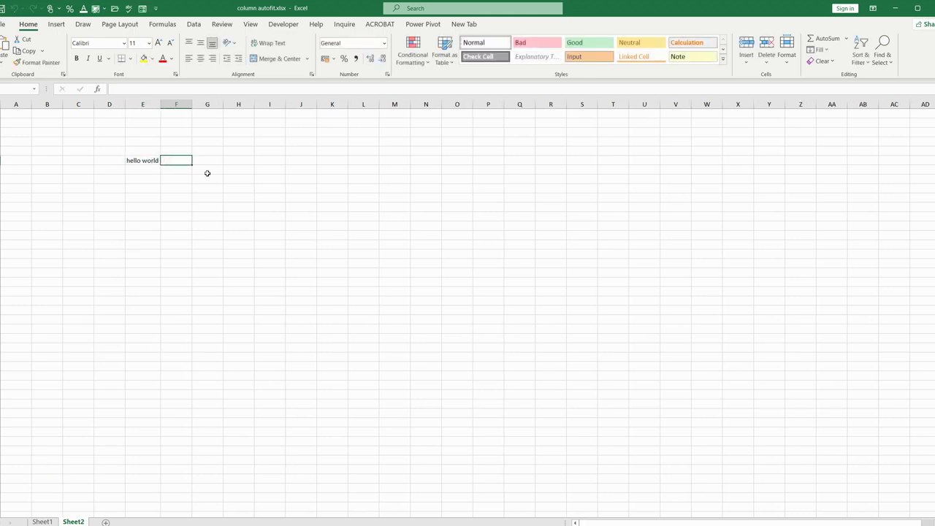
type("23")
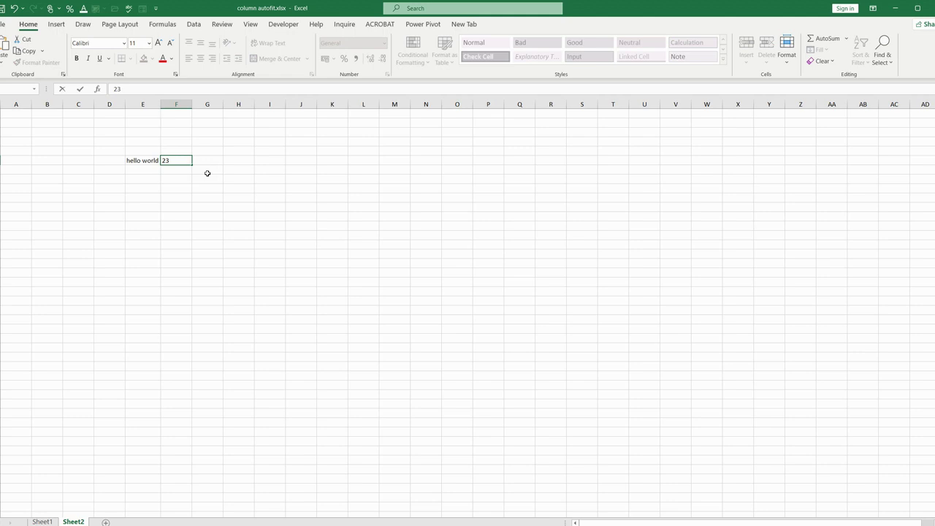
key("ctrl+Return")
Step: Enter 1236457 in G6 and 'little sentence' in H6, columns auto-resizing
left_click(186, 160)
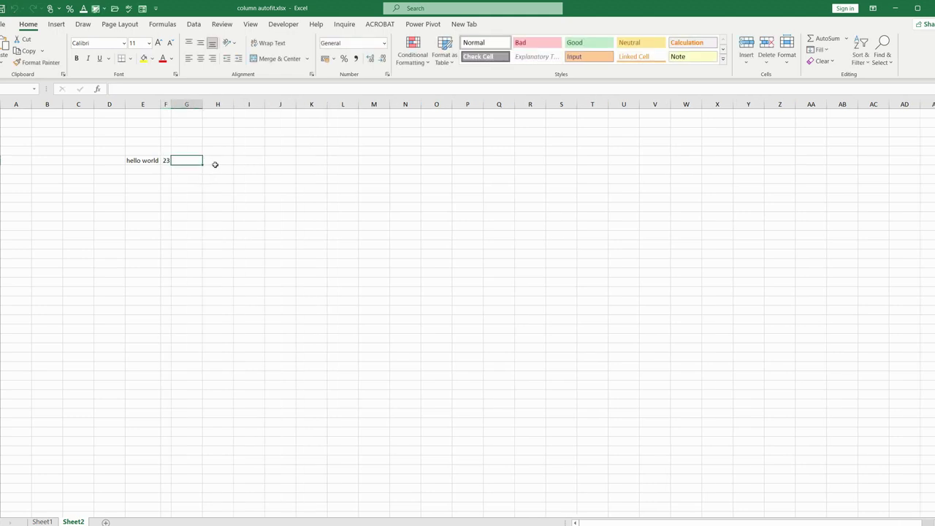
type("1")
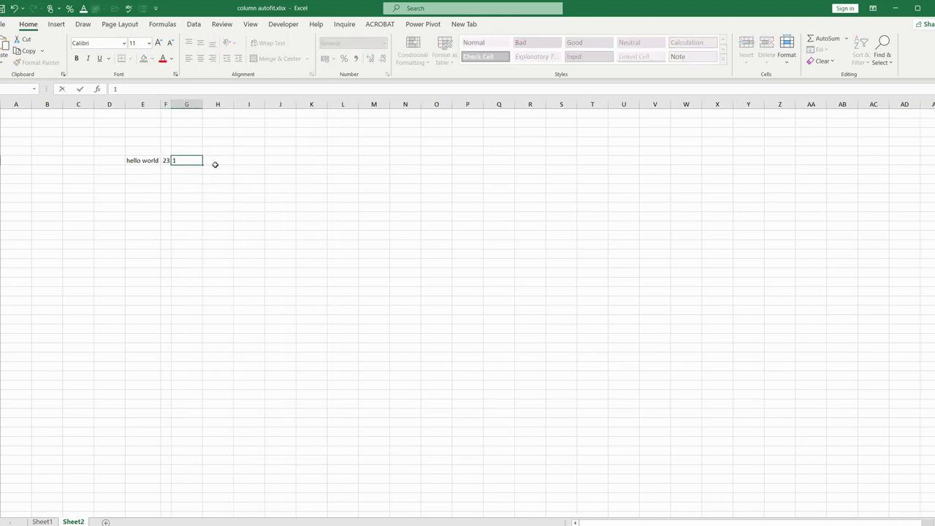
type("23645")
type("7")
key("Return")
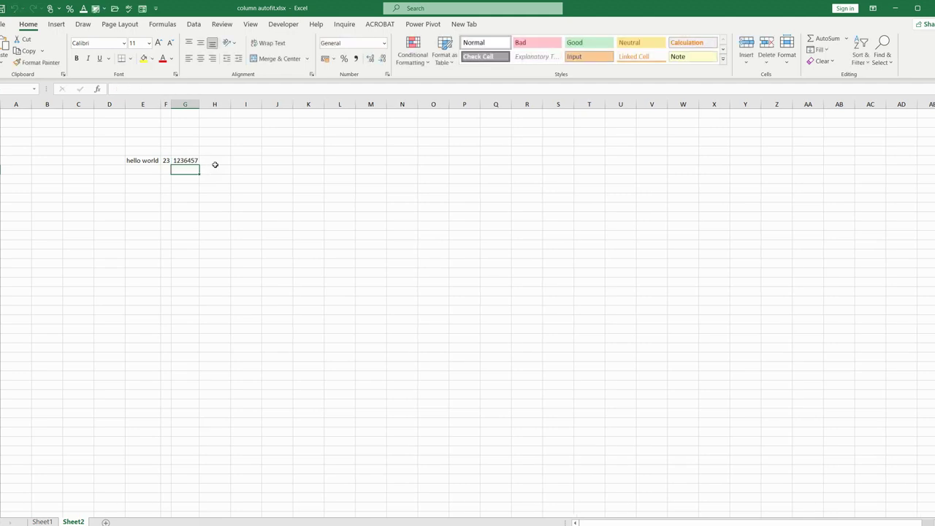
left_click(215, 162)
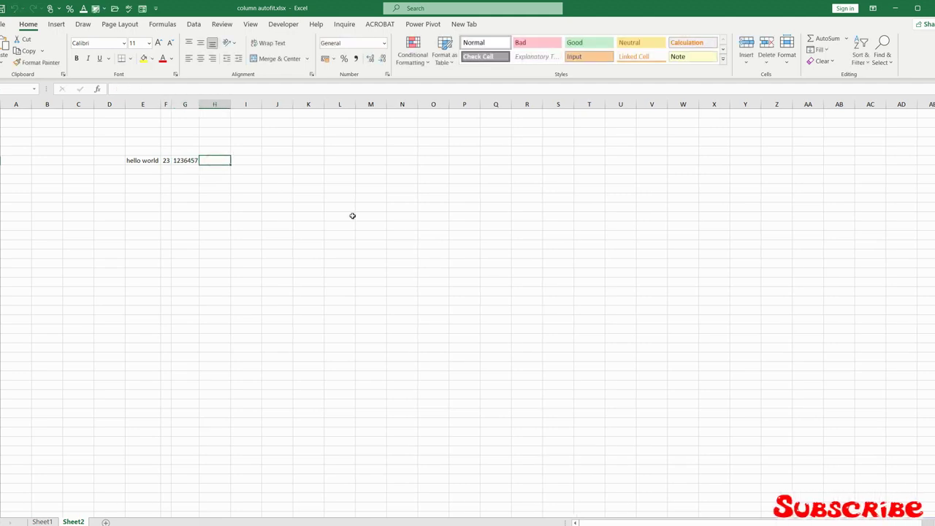
type("little se")
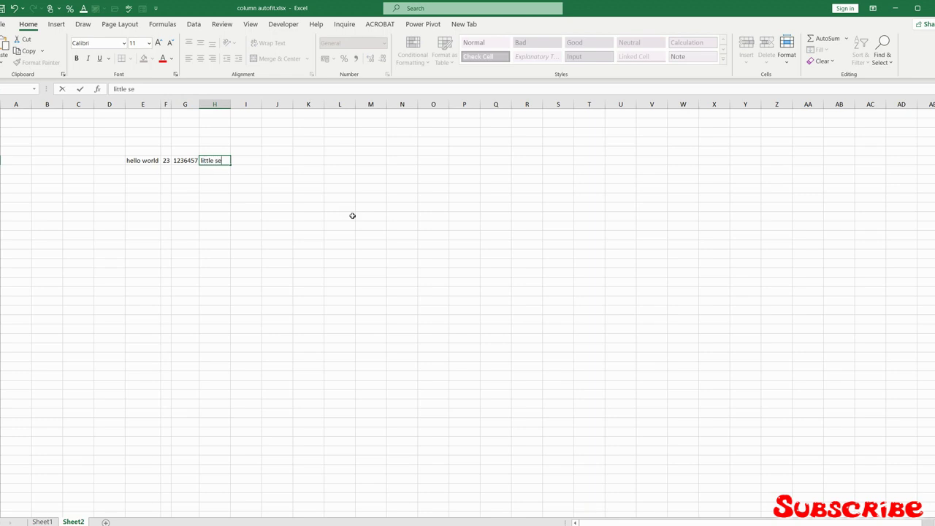
type("ntence")
key("ctrl+Return")
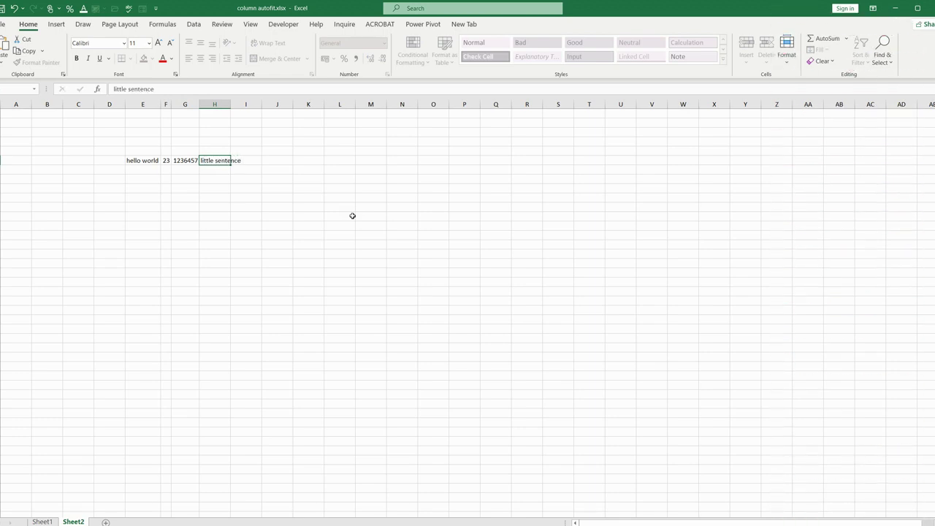
left_click(300, 160)
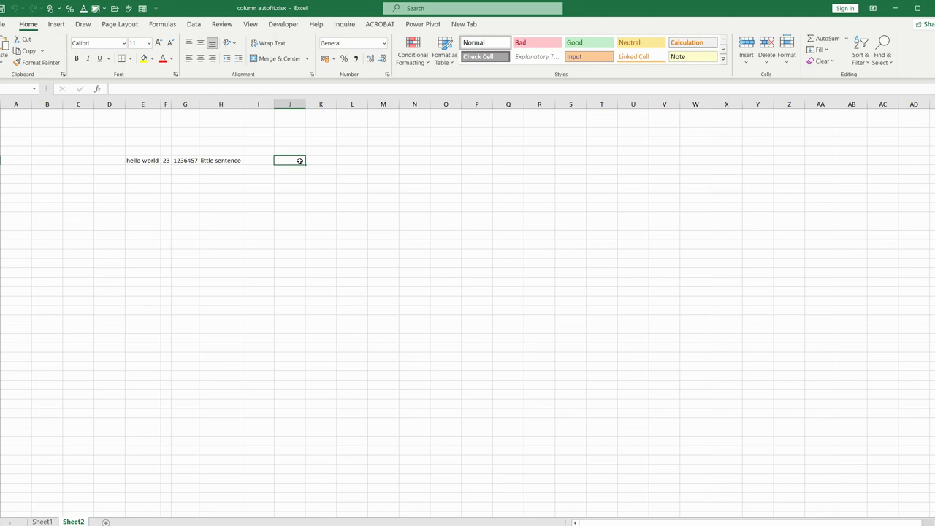
Step: Add Sheet3 and enter 'hello world hello world' in E6, leaving column E narrow
left_click(105, 522)
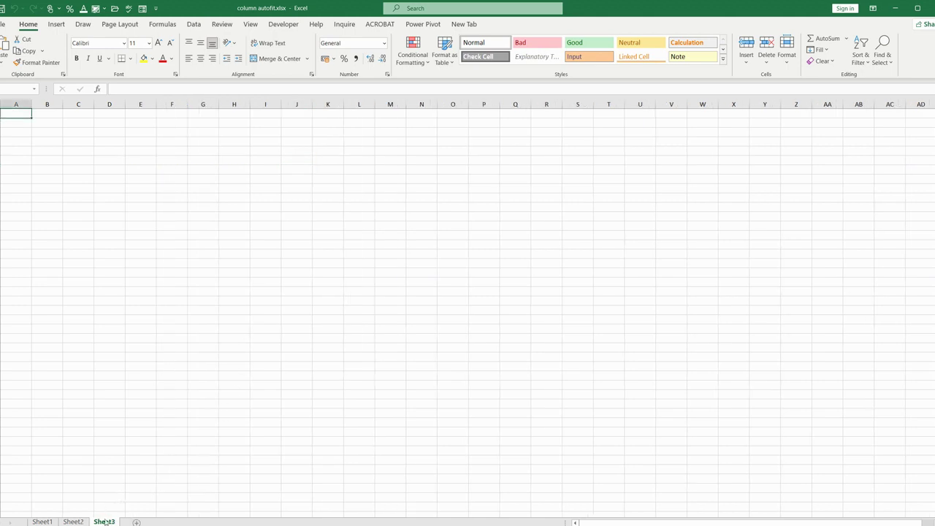
left_click(134, 151)
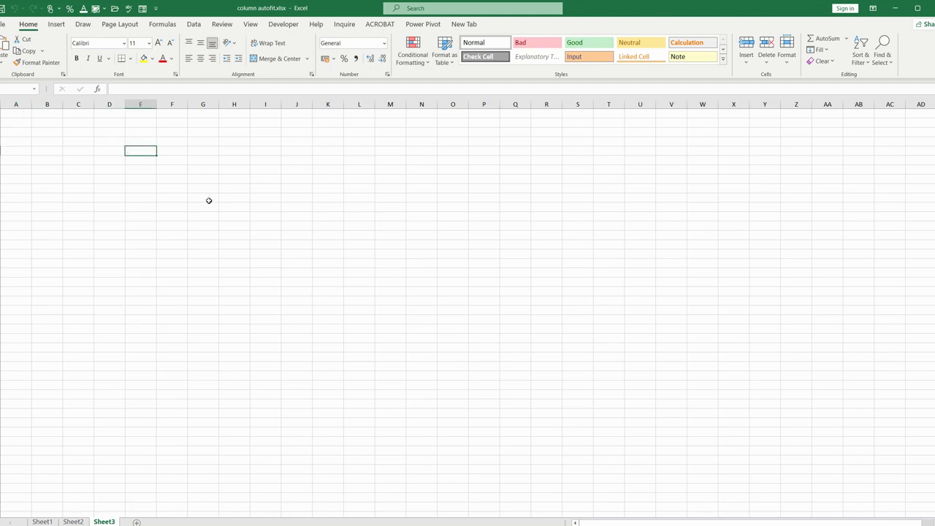
type("hello ")
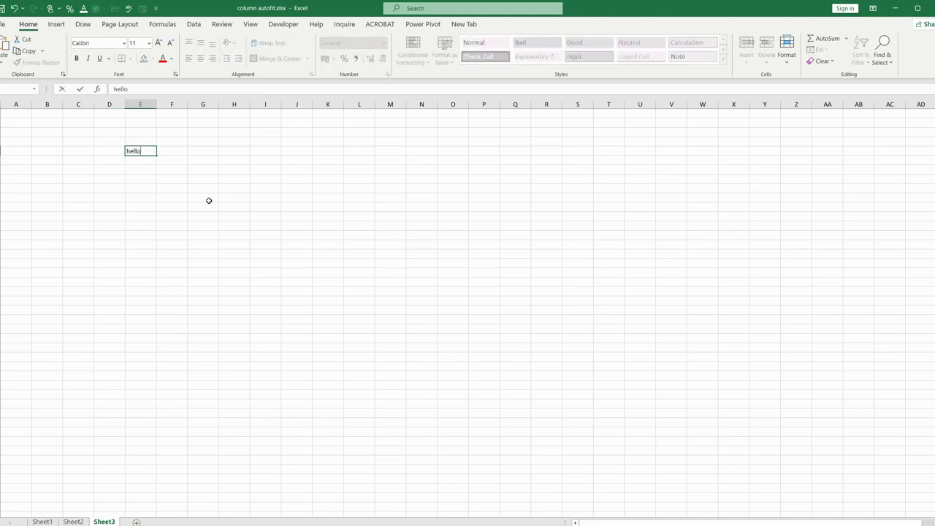
type("world ")
type("hello")
type(" world")
key("Return")
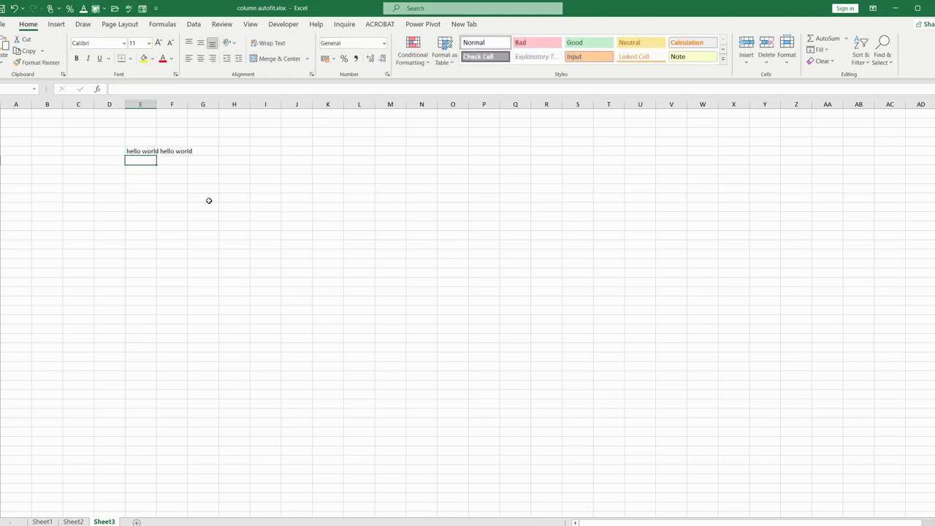
left_click(176, 171)
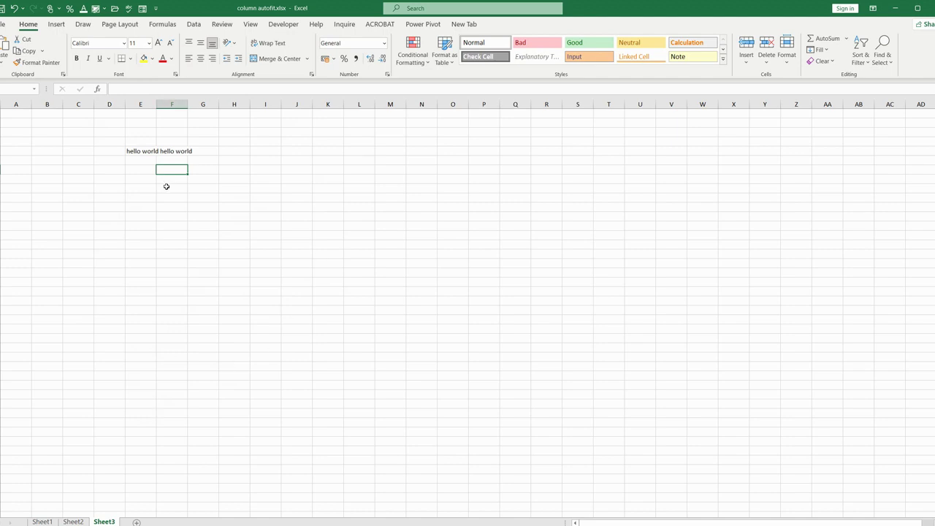
Step: Insert an empty Workbook_Open procedure in the ThisWorkbook module
right_click(109, 521)
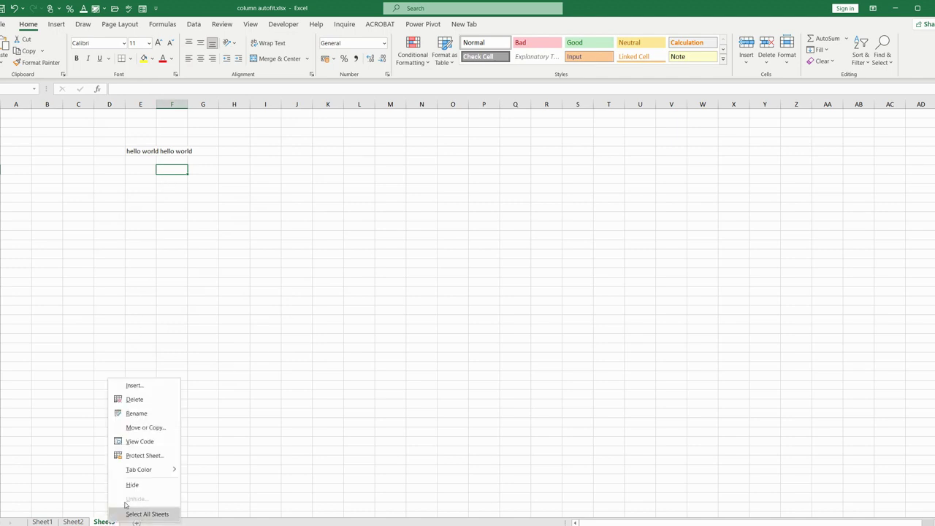
left_click(139, 441)
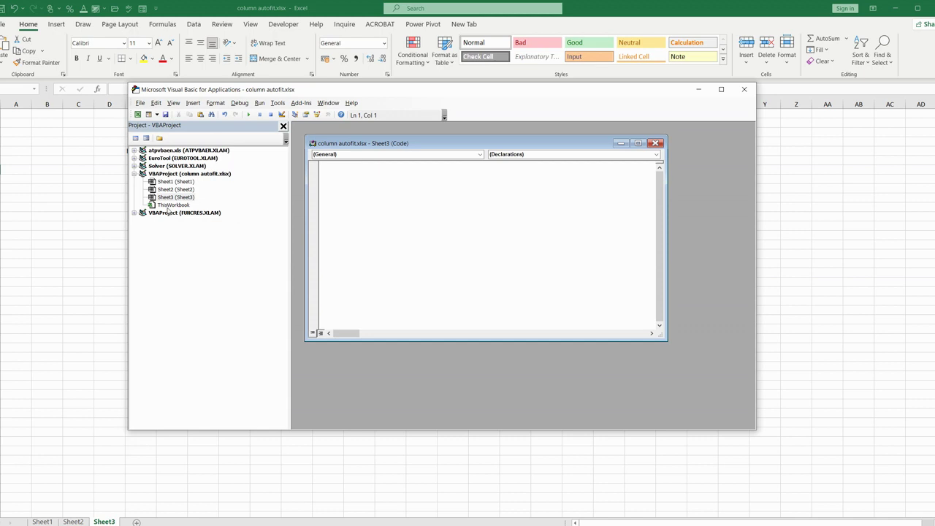
left_click(168, 207)
double_click(168, 206)
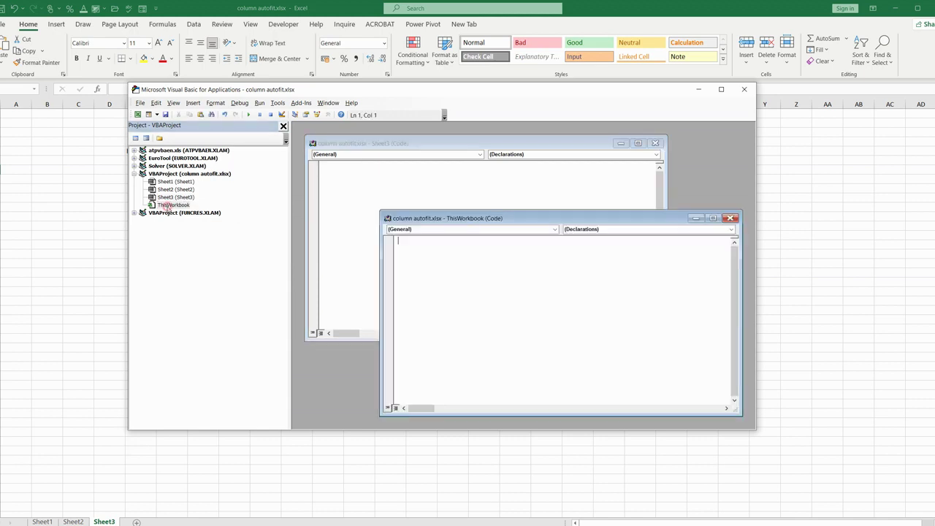
left_click_drag(448, 222, 422, 166)
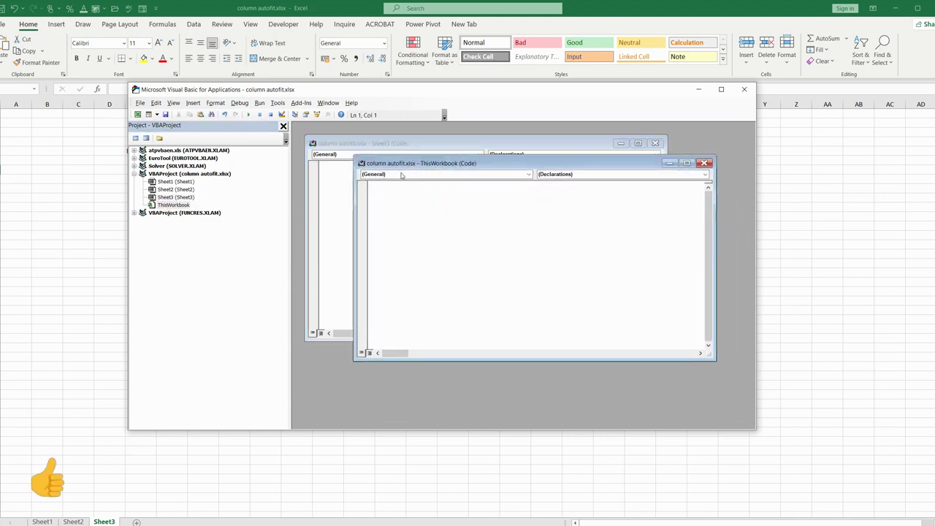
left_click(405, 174)
left_click(379, 191)
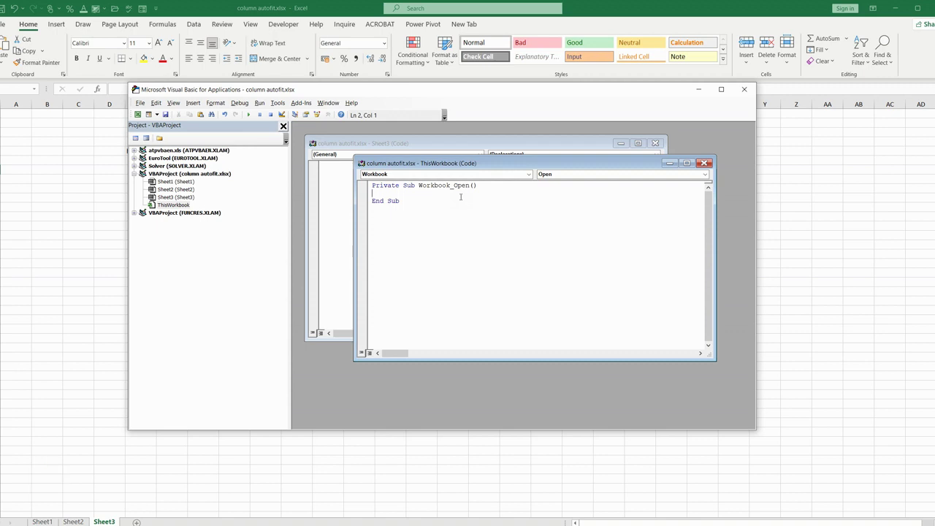
Step: Close the code windows and the VBA editor, returning to Sheet3
left_click(704, 163)
left_click(655, 143)
left_click(744, 90)
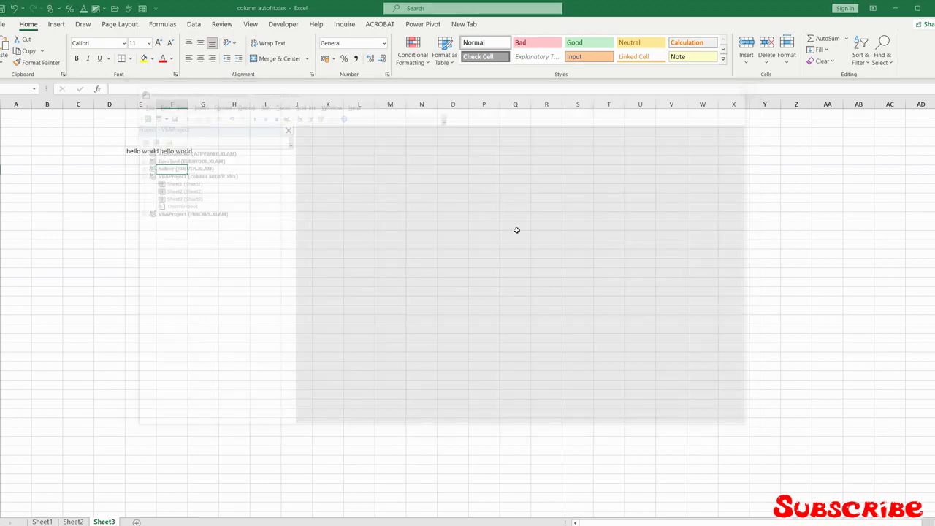
left_click(340, 150)
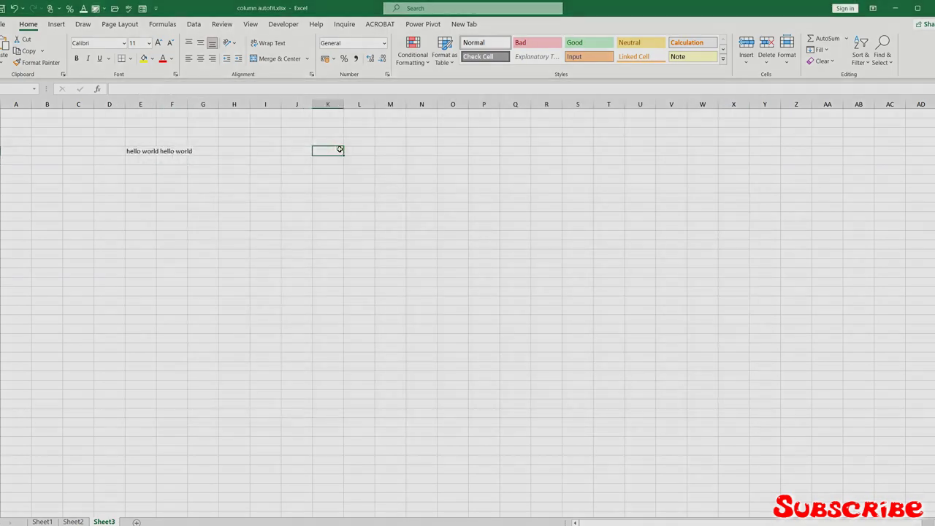